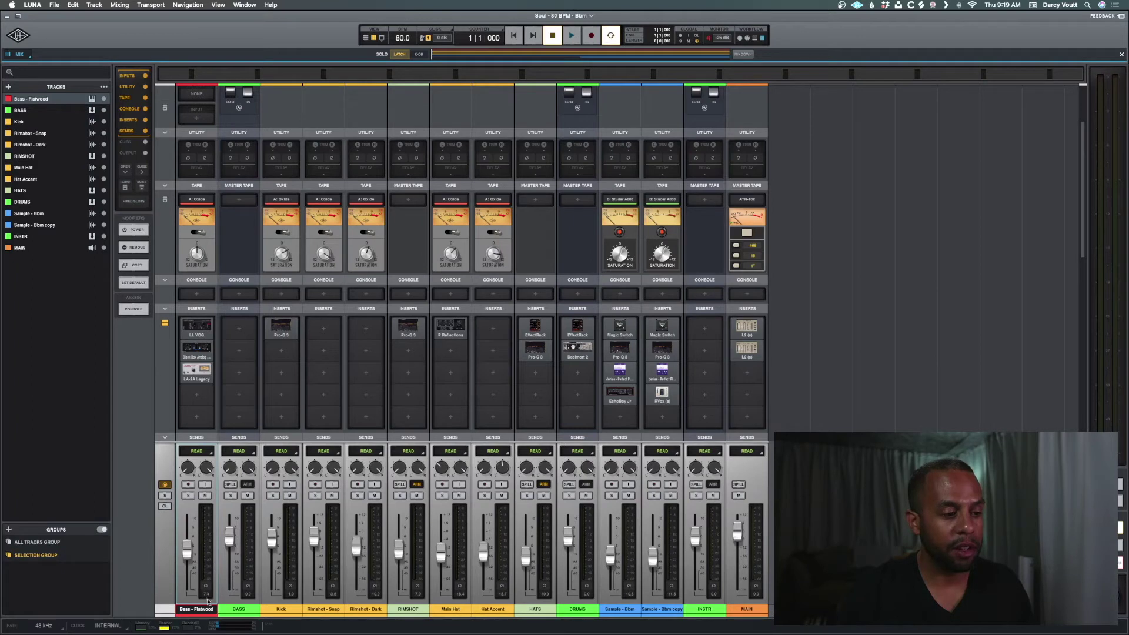
- Select the Sample - Bbm and Sample - Bbm copy channels in the mixer
{"action": "mouse_move", "coordinate": [208, 383]}
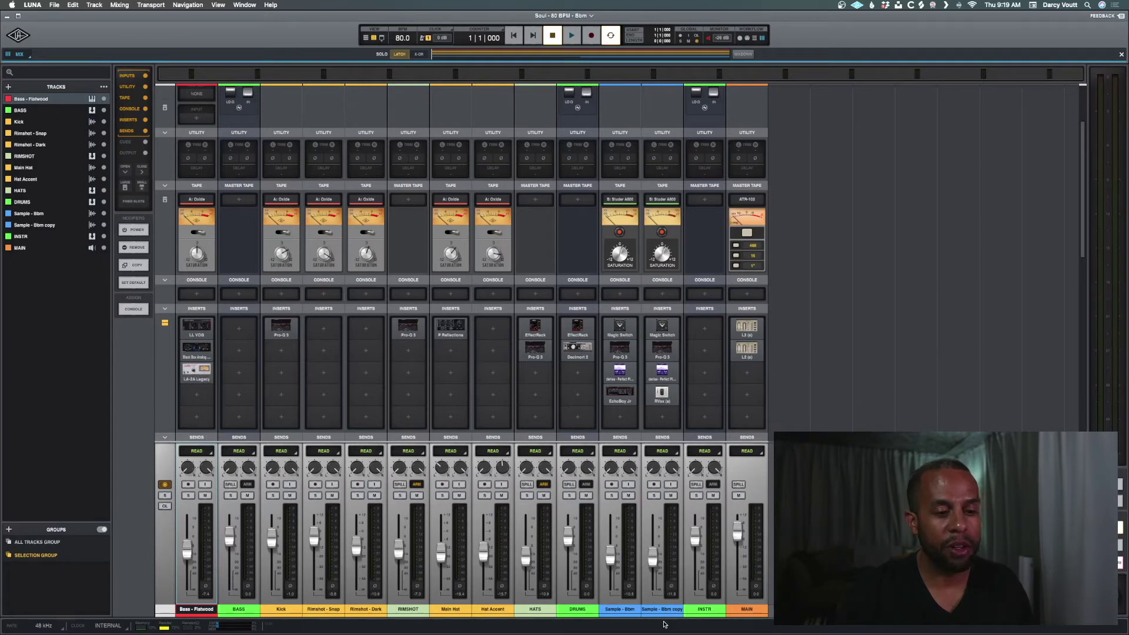
{"action": "left_click", "coordinate": [632, 615]}
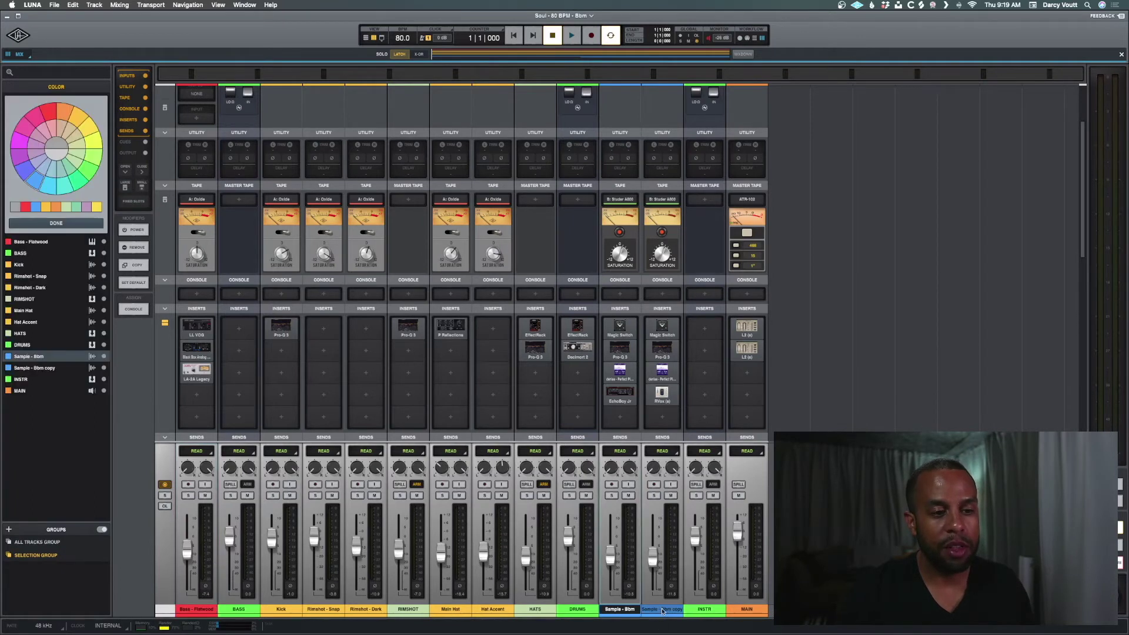
{"action": "left_click", "coordinate": [662, 611]}
{"action": "mouse_move", "coordinate": [665, 340]}
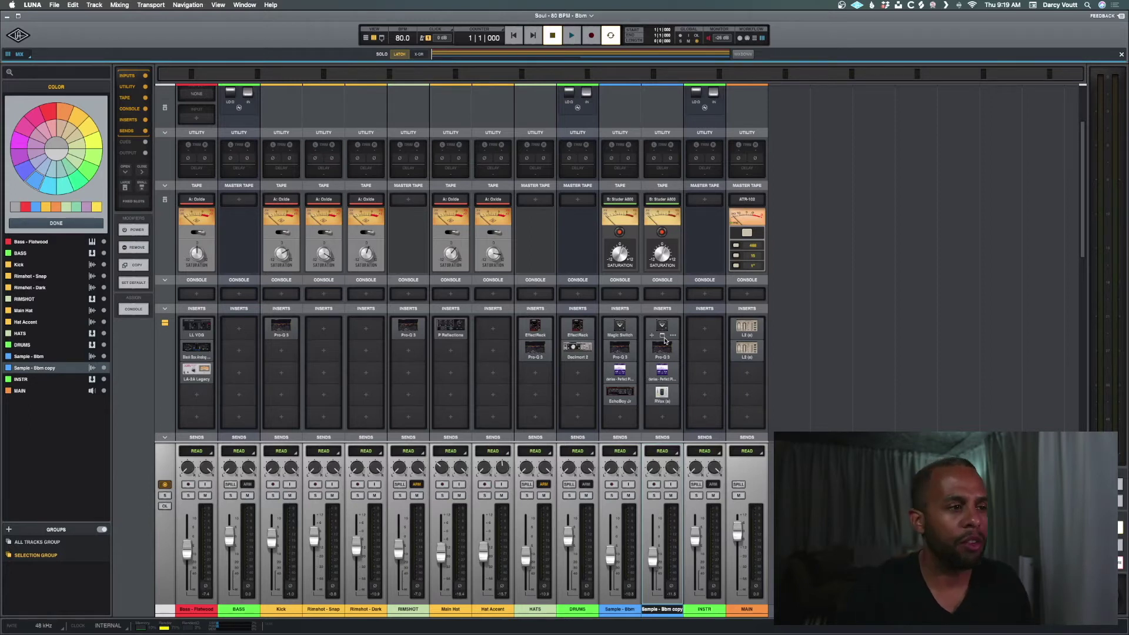
{"action": "scroll", "coordinate": [665, 340], "scroll_direction": "up", "scroll_amount": 3}
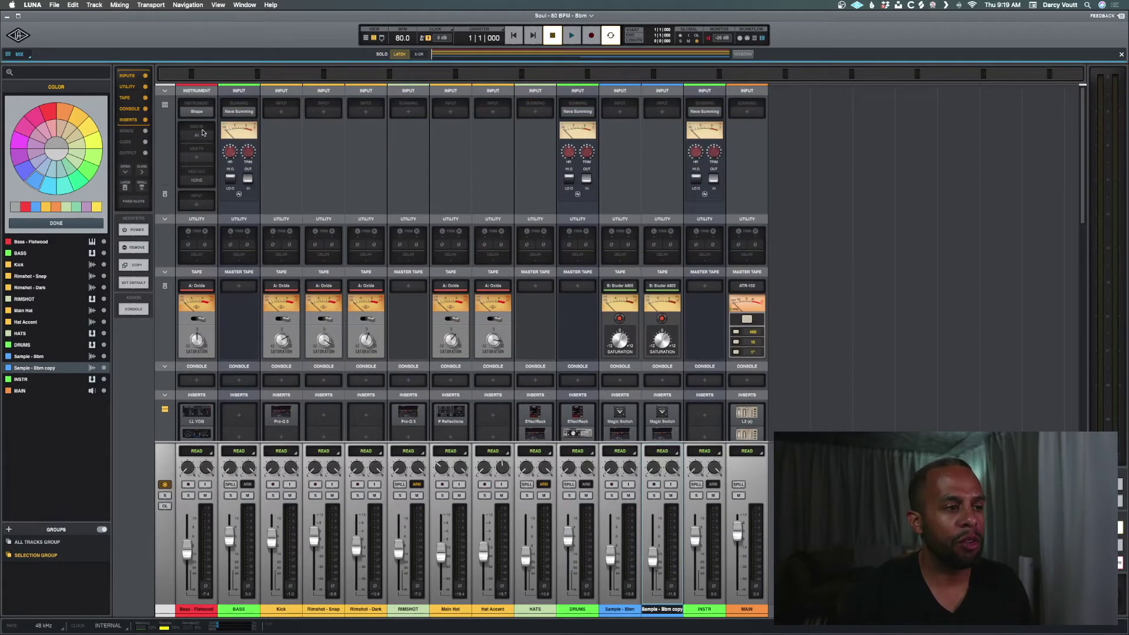
- Switch to the timeline, shrink all track lanes to fit, and bring Finder forward
{"action": "mouse_move", "coordinate": [203, 114]}
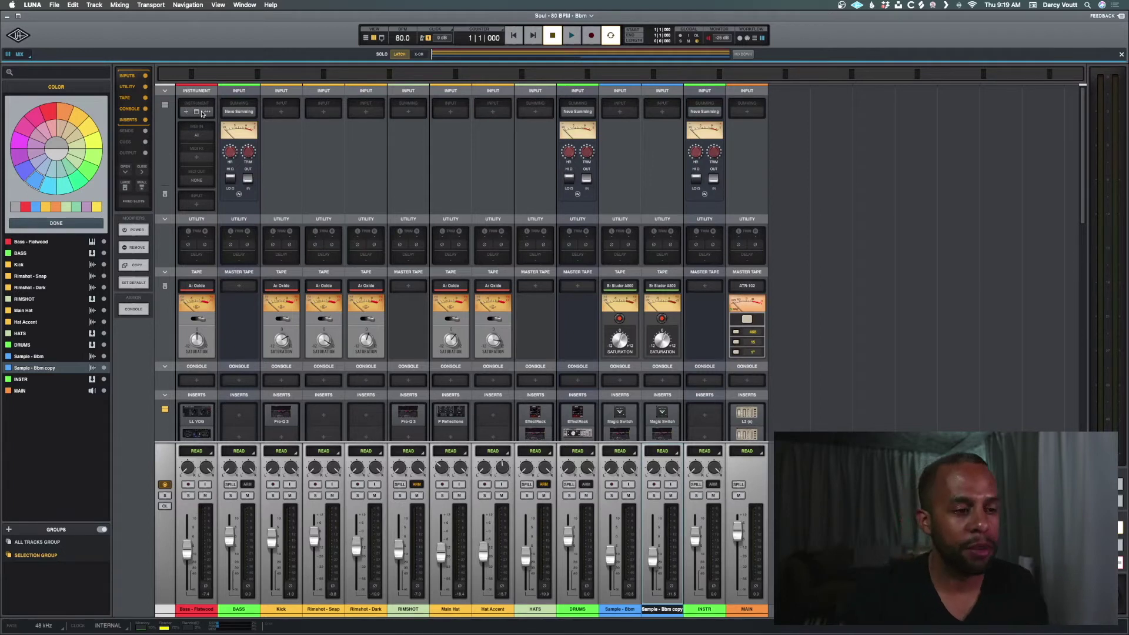
{"action": "key", "text": "super+equal"}
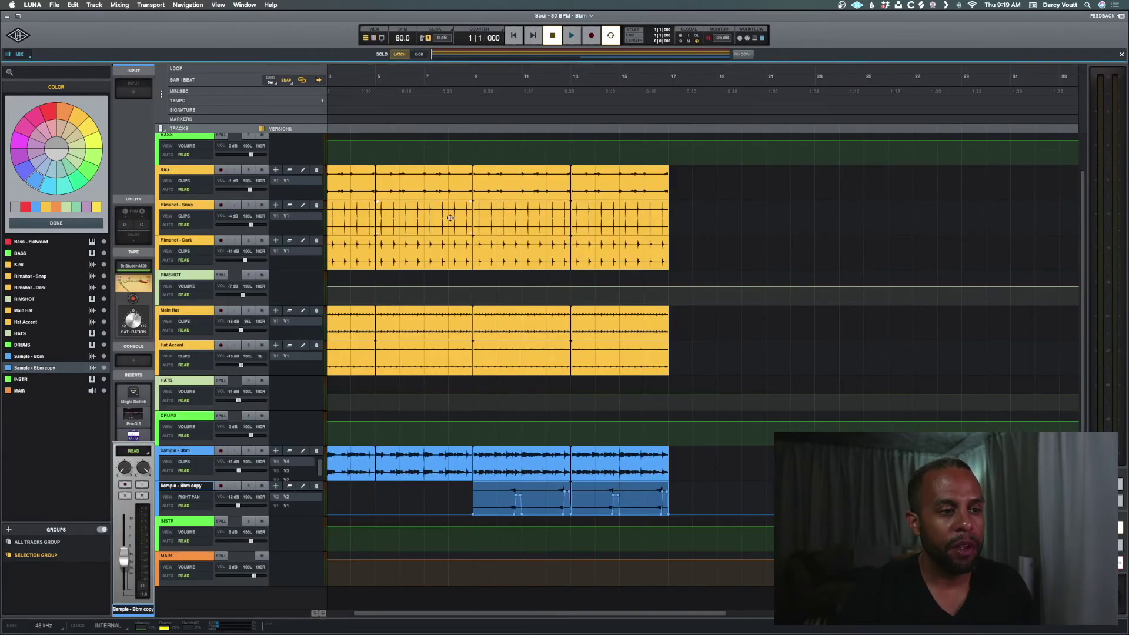
{"action": "scroll", "coordinate": [338, 229], "scroll_direction": "up", "scroll_amount": 5}
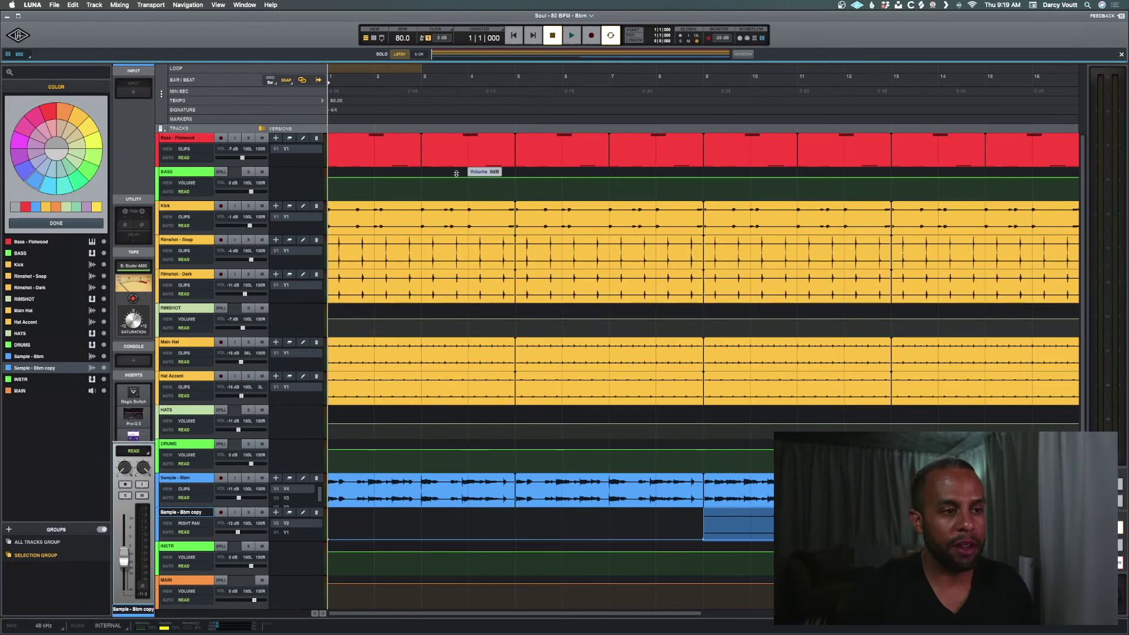
{"action": "key", "text": "super+Down"}
{"action": "key", "text": "super+Down"}
{"action": "key", "text": "super+Down"}
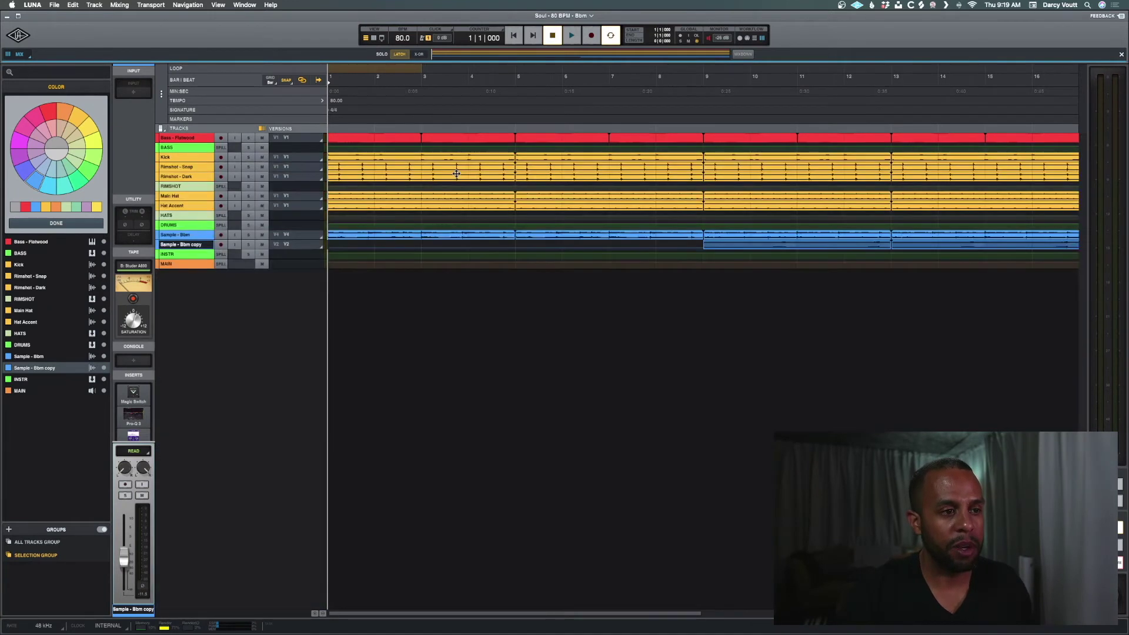
{"action": "key", "text": "super+Tab"}
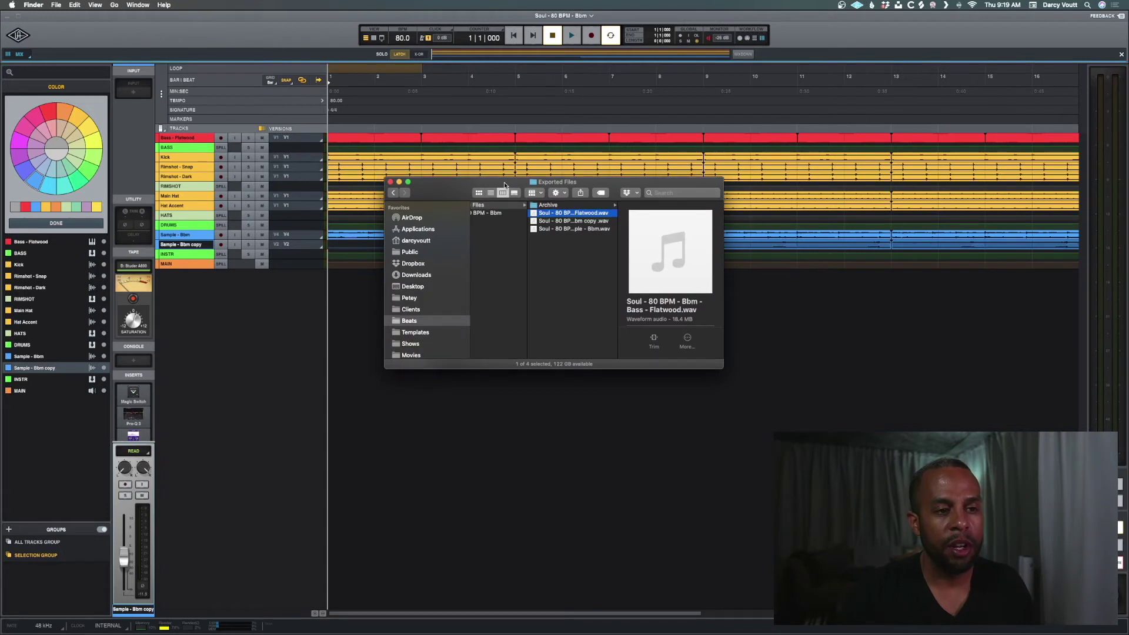
- Drag all three .wav stems from the Exported Files window onto LUNA's track list
{"action": "left_click_drag", "start_coordinate": [531, 186], "coordinate": [495, 275]}
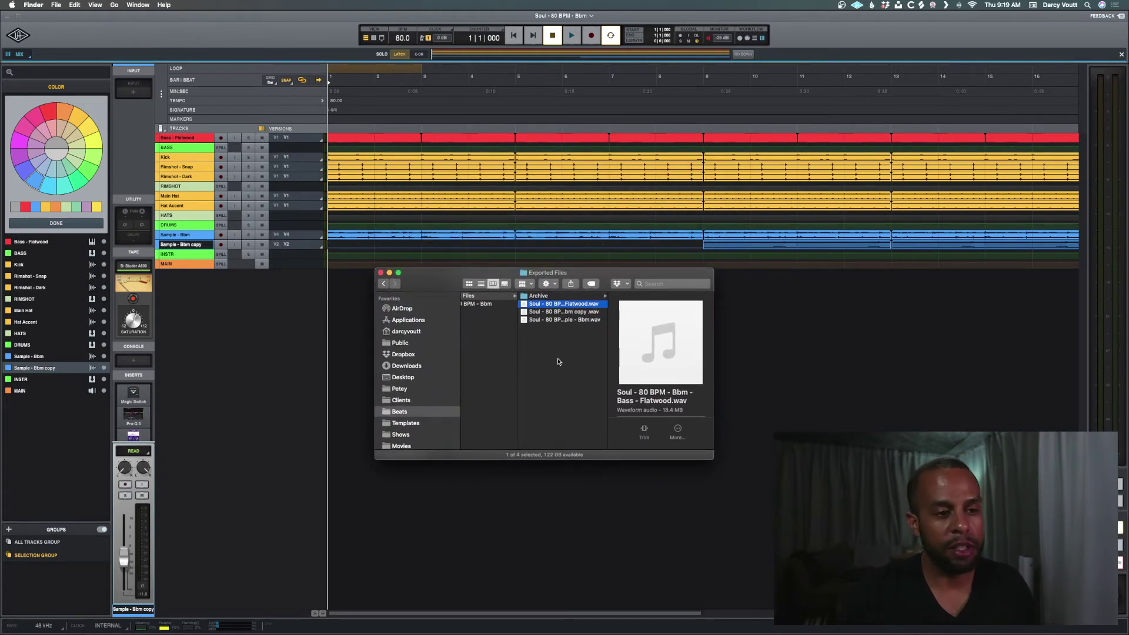
{"action": "left_click", "coordinate": [552, 321], "text": "shift"}
{"action": "left_click_drag", "start_coordinate": [549, 304], "coordinate": [60, 424]}
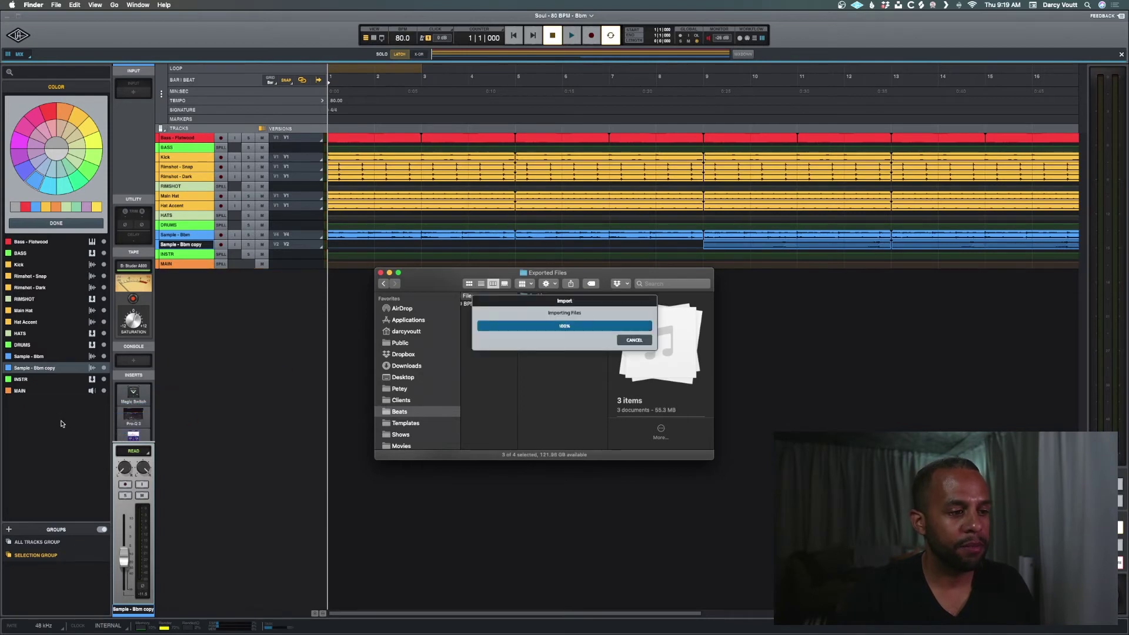
{"action": "left_click", "coordinate": [227, 398]}
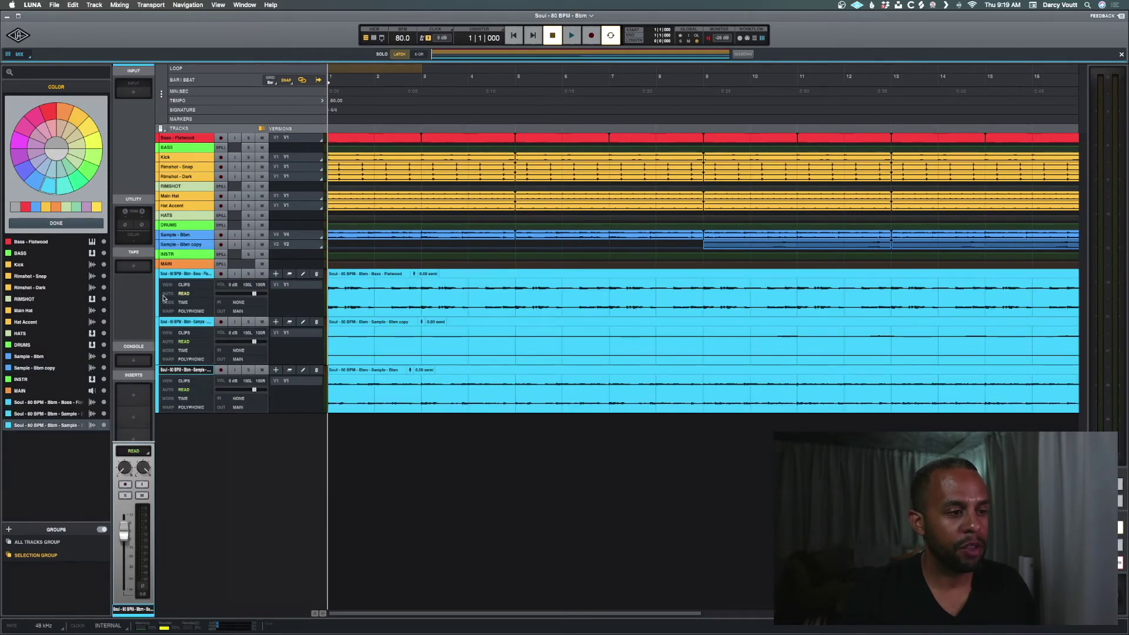
- Rename the three imported stem tracks Bass, Sample - Copy and Sample
{"action": "left_click", "coordinate": [50, 404]}
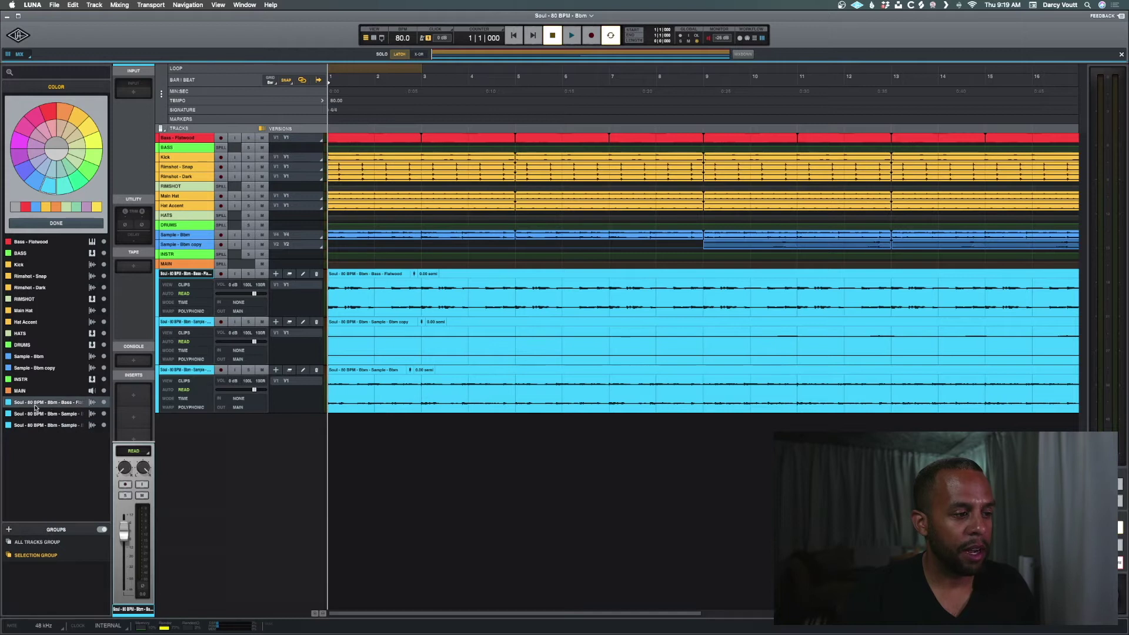
{"action": "double_click", "coordinate": [37, 405]}
{"action": "type", "text": "Bass"}
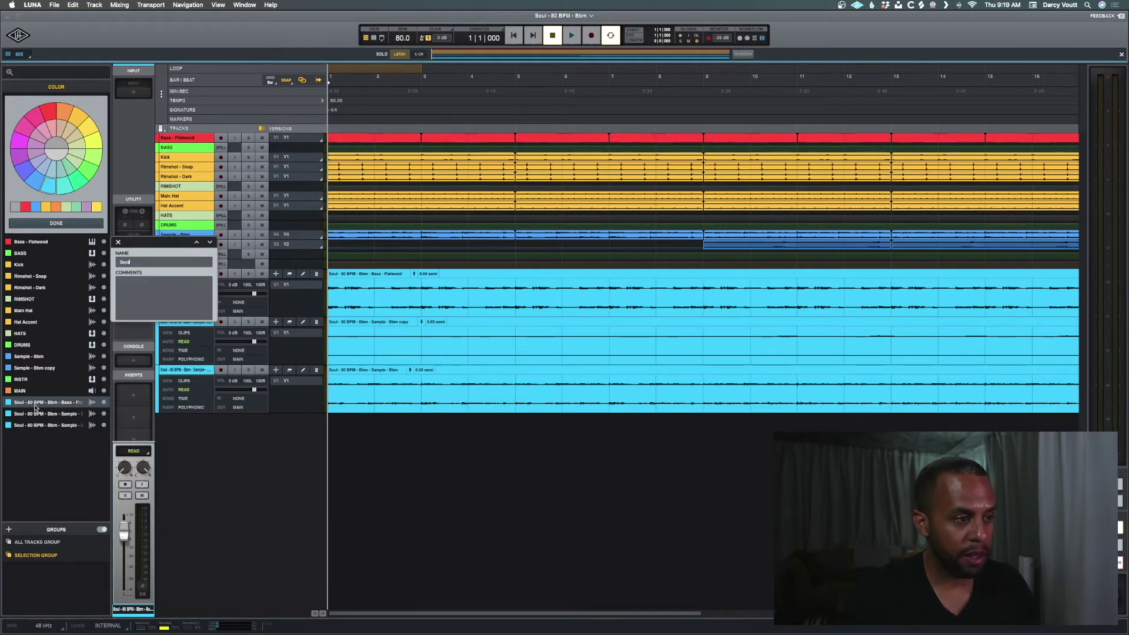
{"action": "key", "text": "Return"}
{"action": "double_click", "coordinate": [40, 414]}
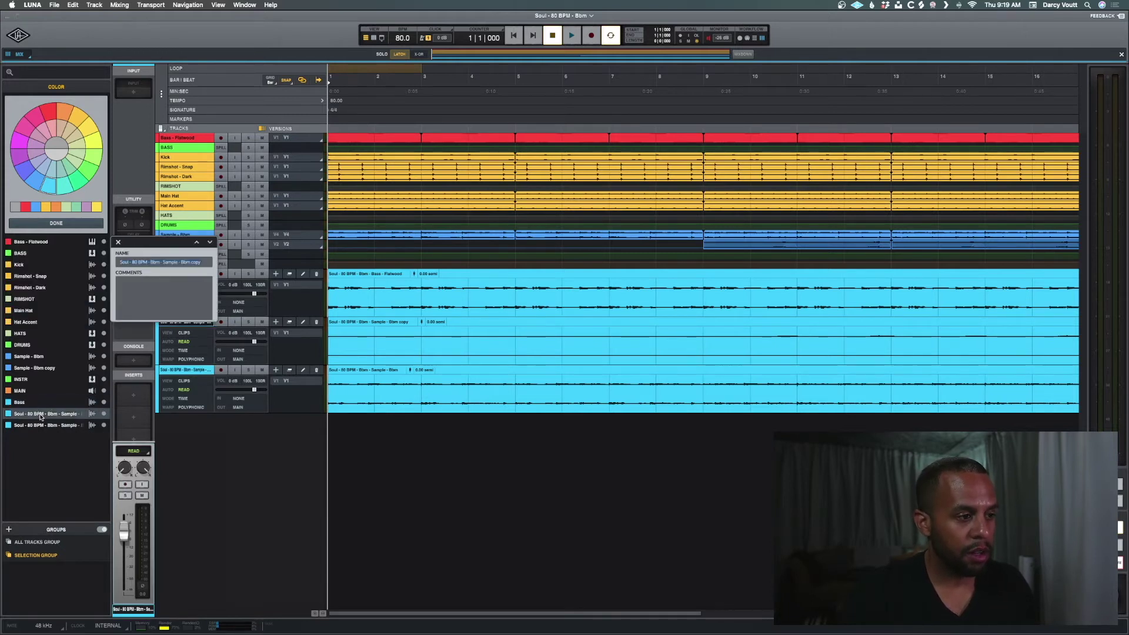
{"action": "type", "text": "Sample - Copy"}
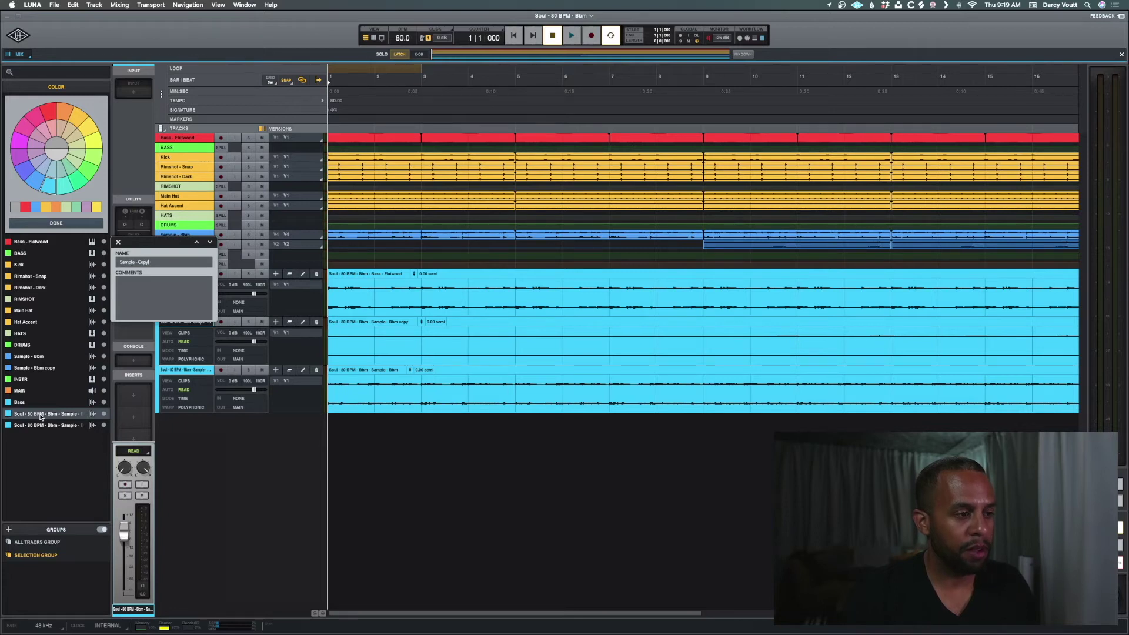
{"action": "key", "text": "Return"}
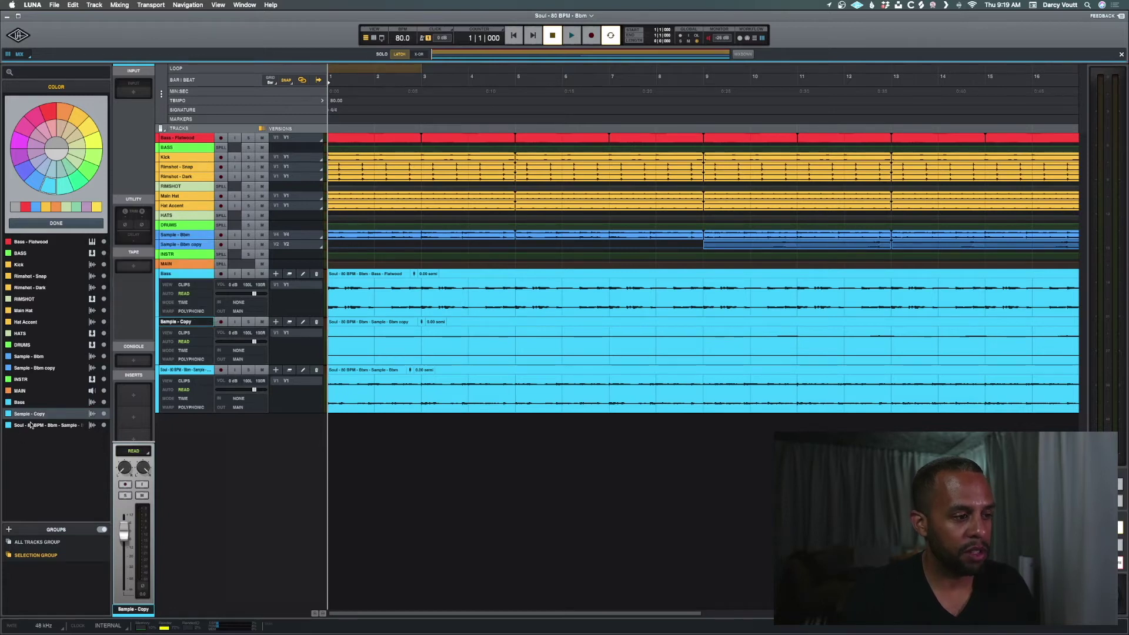
{"action": "double_click", "coordinate": [31, 425]}
{"action": "type", "text": "Sampl"}
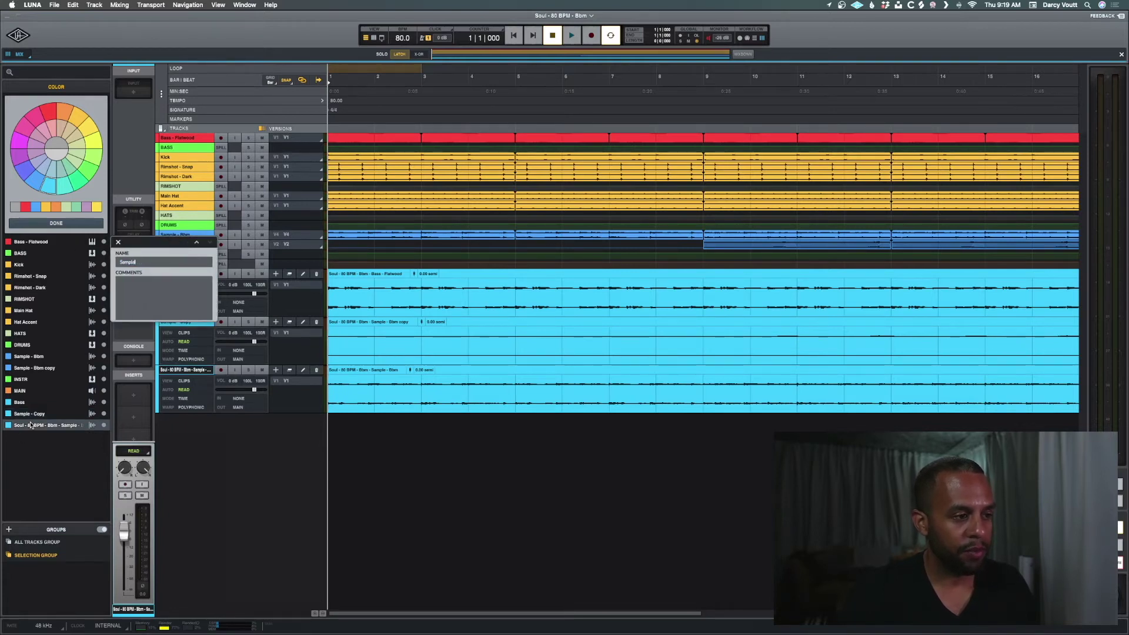
{"action": "type", "text": "e"}
{"action": "key", "text": "Return"}
- Move Bass under Bass - Flatwood and both sample stems under Sample - Bbm copy
{"action": "left_click", "coordinate": [20, 403]}
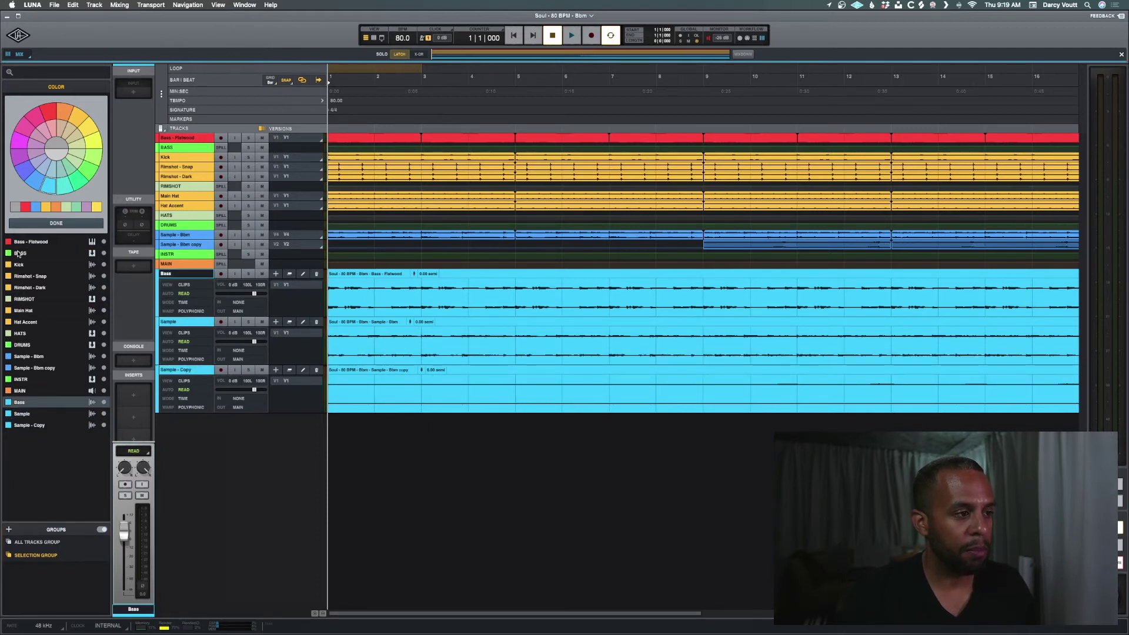
{"action": "left_click_drag", "start_coordinate": [17, 253], "coordinate": [18, 254]}
{"action": "left_click", "coordinate": [21, 414]}
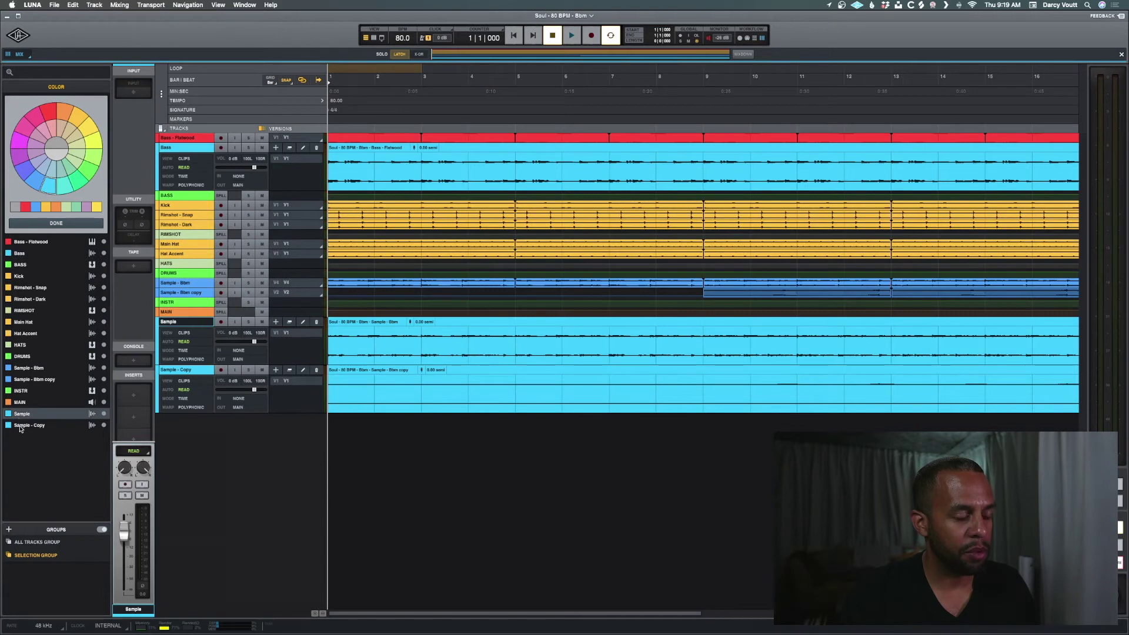
{"action": "left_click", "coordinate": [20, 427], "text": "shift"}
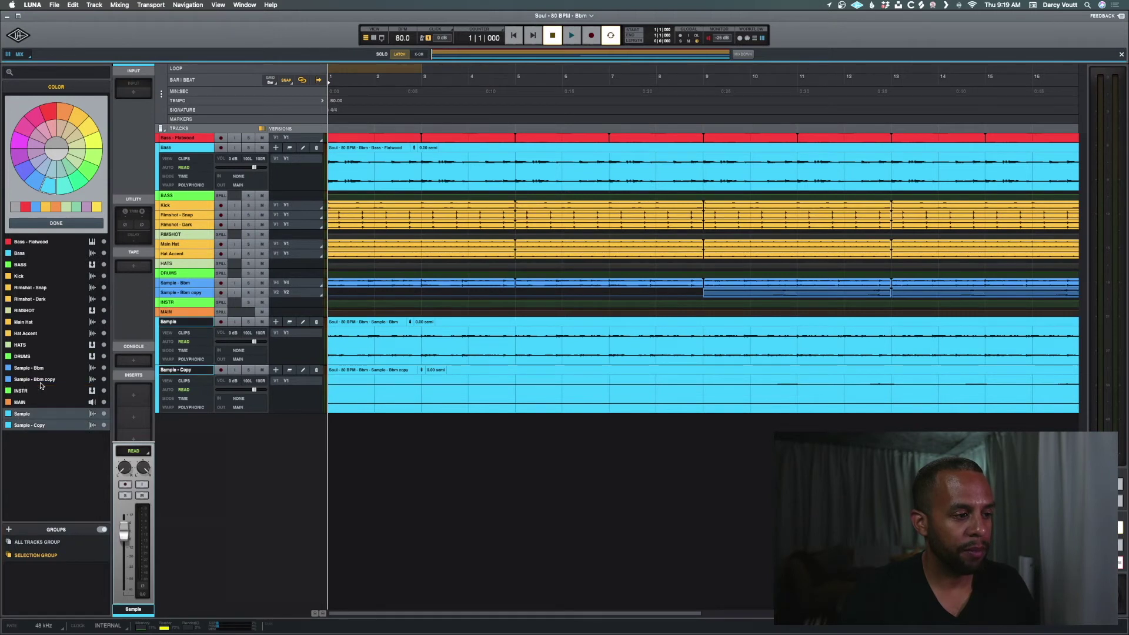
{"action": "left_click_drag", "start_coordinate": [41, 386], "coordinate": [41, 385]}
{"action": "key", "text": "super+equal"}
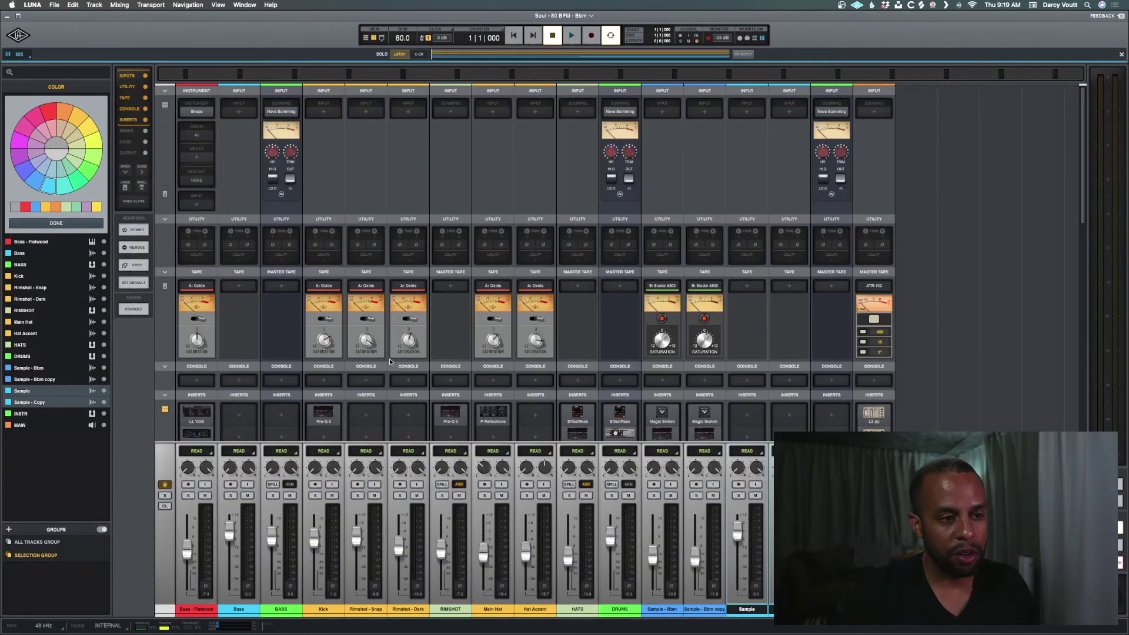
- Route the Sample track's output to the INSTR bus
{"action": "scroll", "coordinate": [691, 374], "scroll_direction": "down", "scroll_amount": 10}
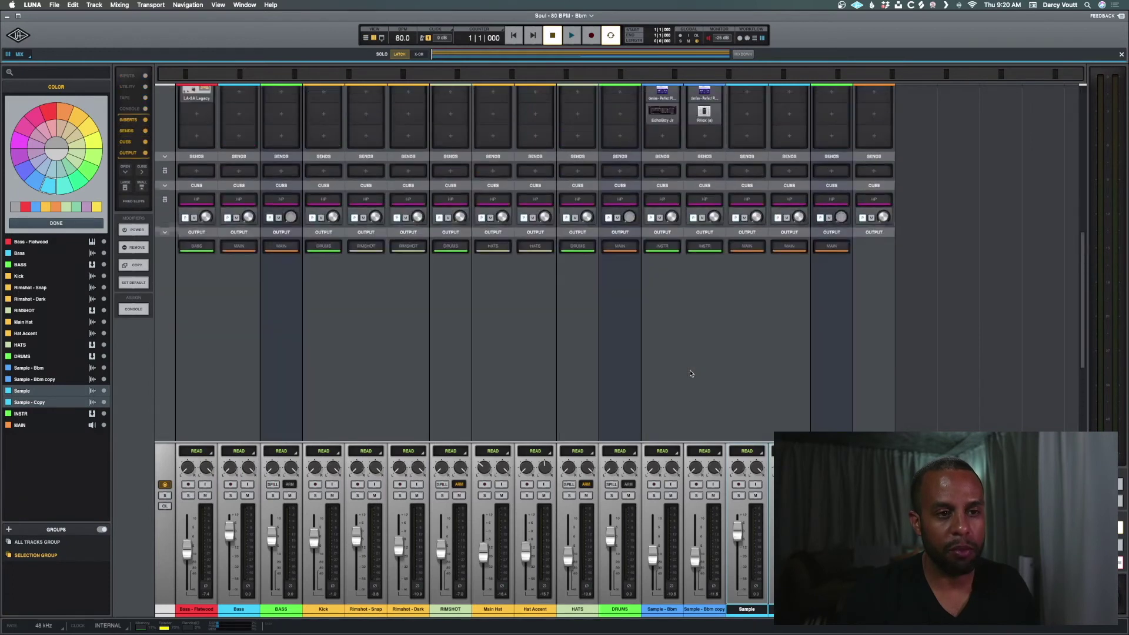
{"action": "scroll", "coordinate": [690, 373], "scroll_direction": "up", "scroll_amount": 2}
{"action": "left_click", "coordinate": [751, 272]}
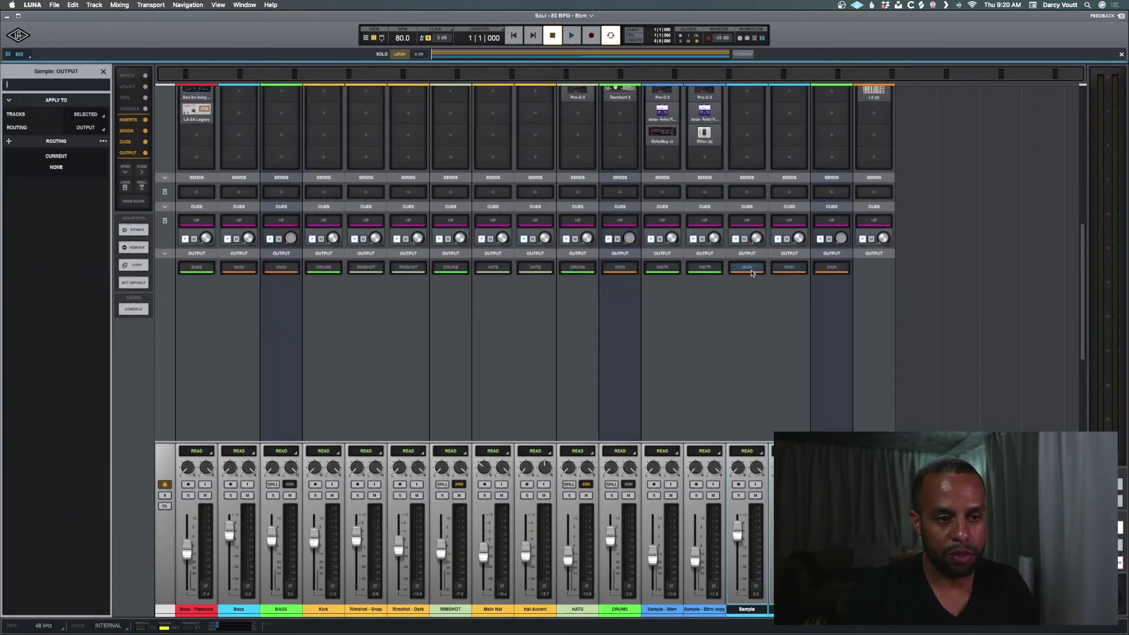
{"action": "type", "text": "inst"}
{"action": "key", "text": "Return"}
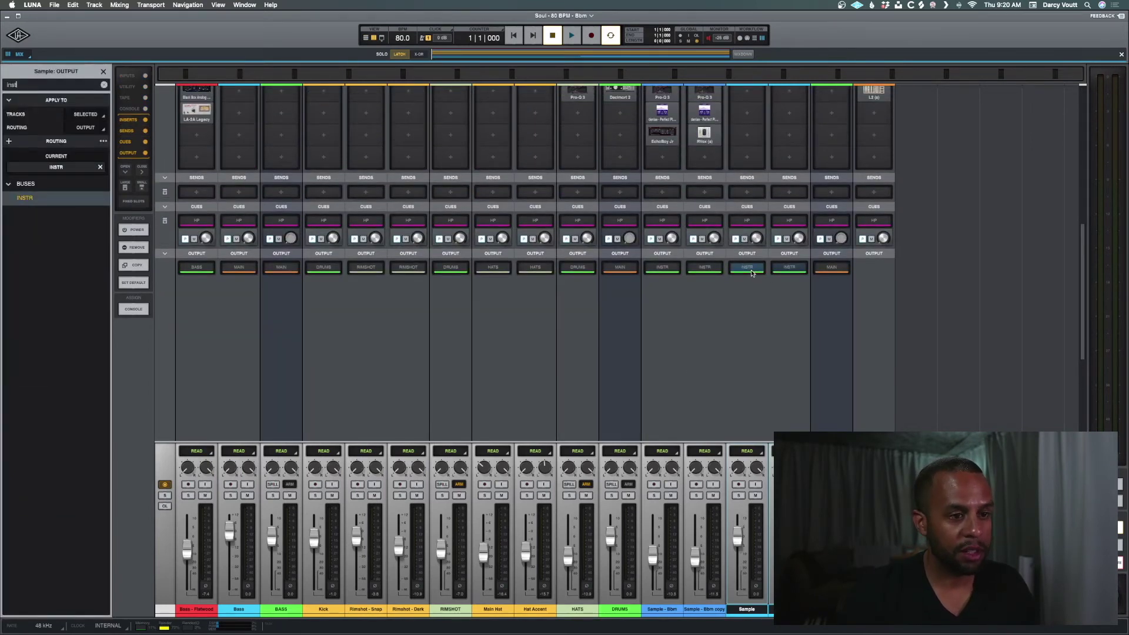
- Route the Bass track's output to the BASS bus
{"action": "left_click", "coordinate": [254, 609]}
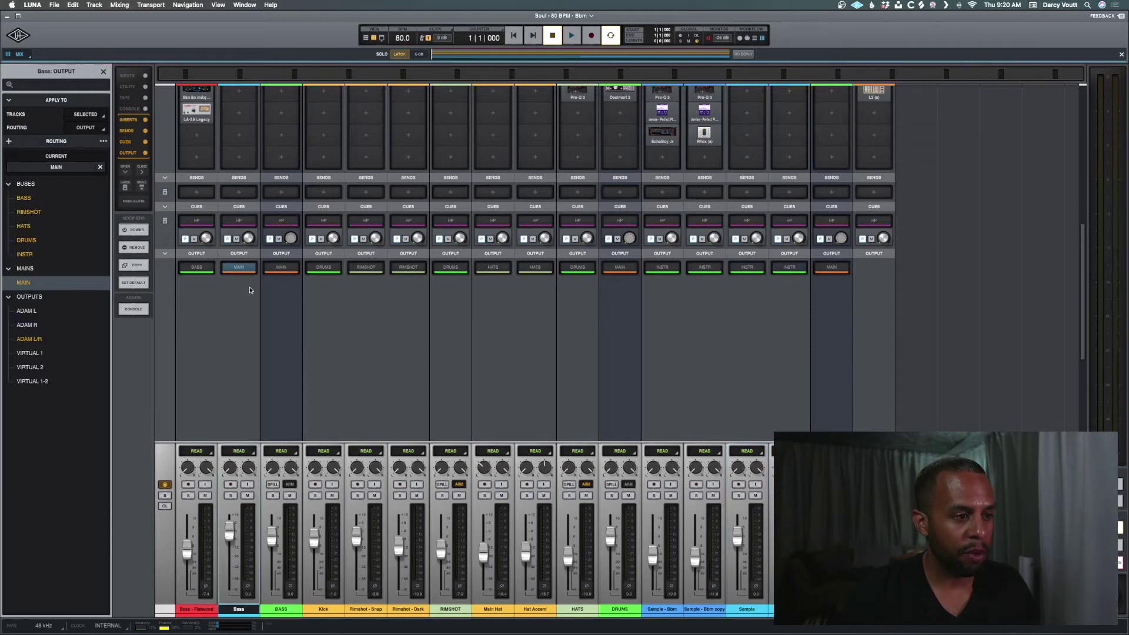
{"action": "left_click", "coordinate": [241, 268]}
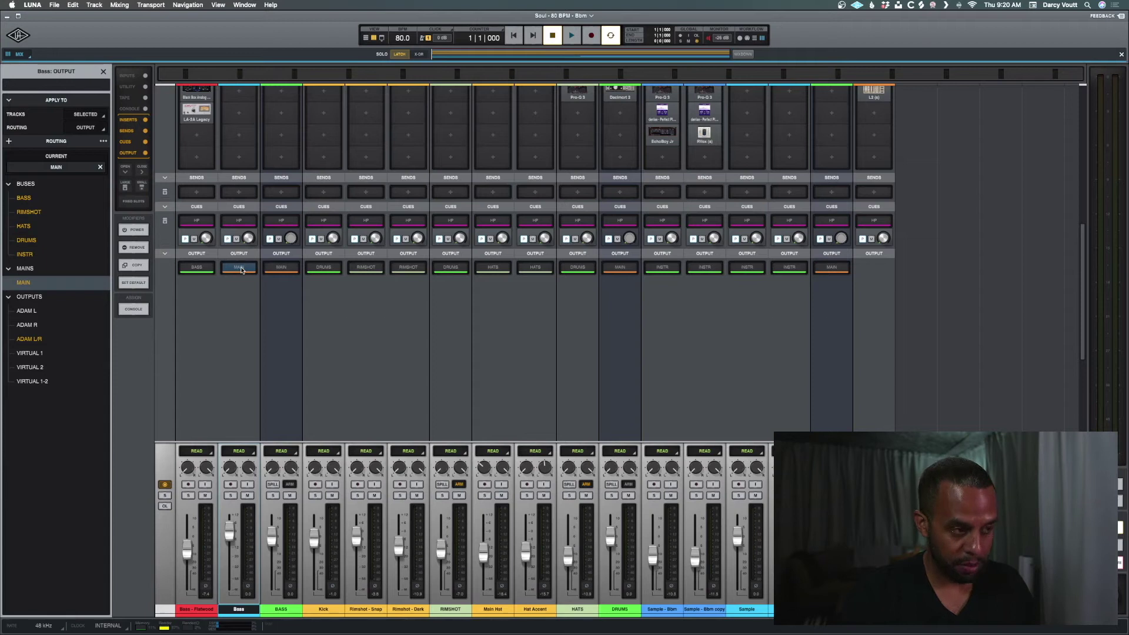
{"action": "left_click", "coordinate": [32, 200]}
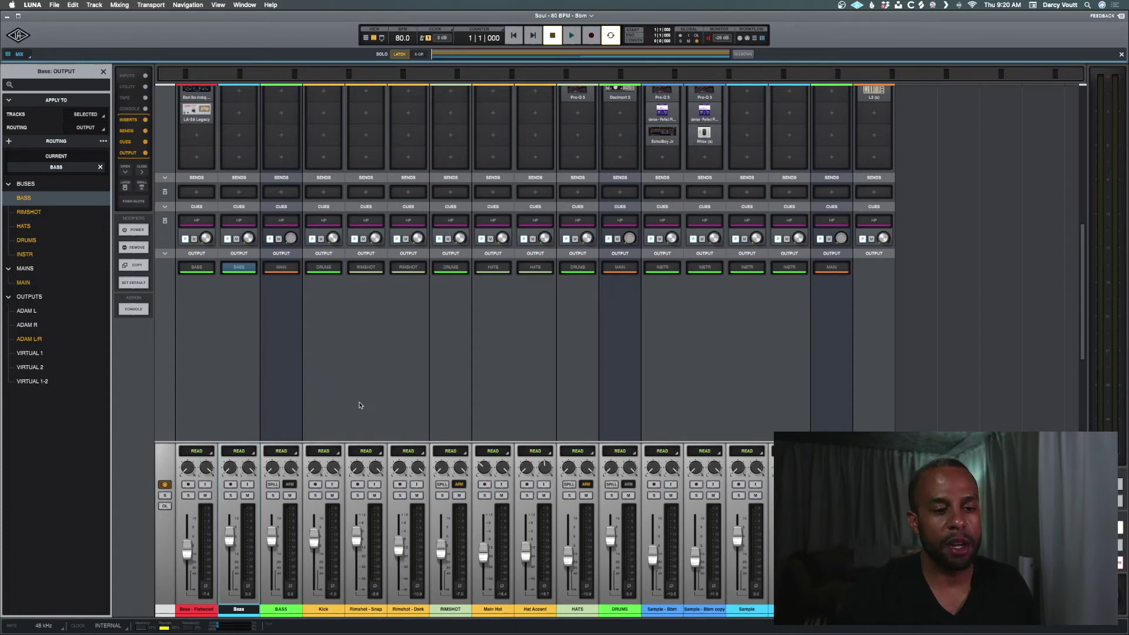
- Select Sample - Bbm copy, Sample - Bbm and Bass - Flatwood together and mute them
{"action": "left_click", "coordinate": [705, 609]}
{"action": "left_click", "coordinate": [671, 609], "text": "super"}
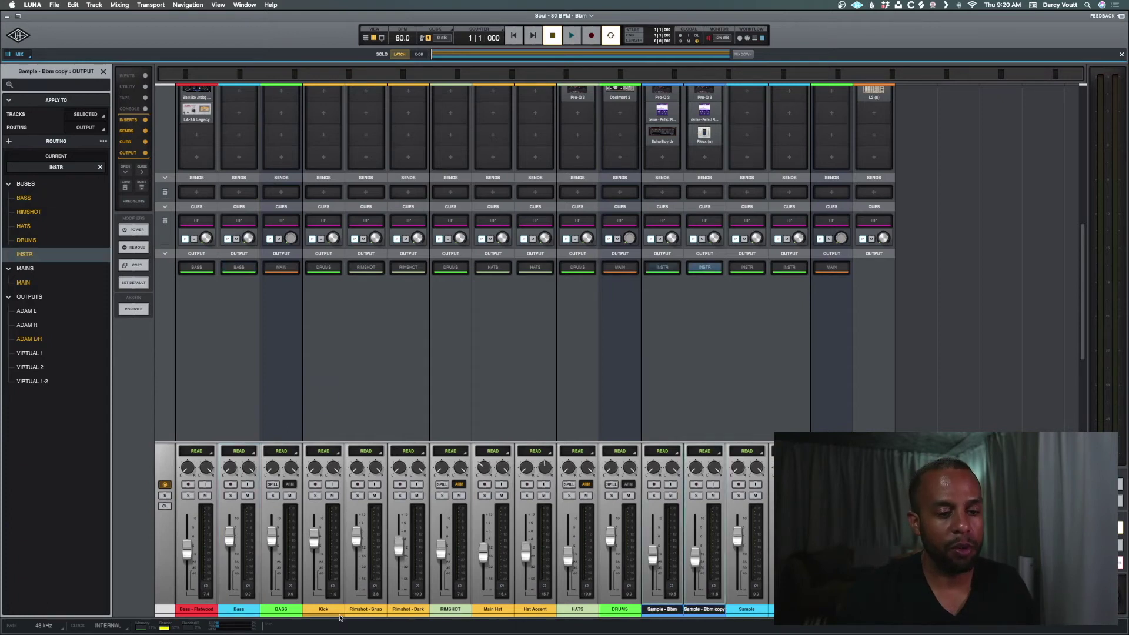
{"action": "left_click", "coordinate": [200, 609], "text": "super"}
{"action": "left_click", "coordinate": [205, 495]}
{"action": "scroll", "coordinate": [343, 362], "scroll_direction": "up", "scroll_amount": 3}
{"action": "scroll", "coordinate": [344, 363], "scroll_direction": "up", "scroll_amount": 3}
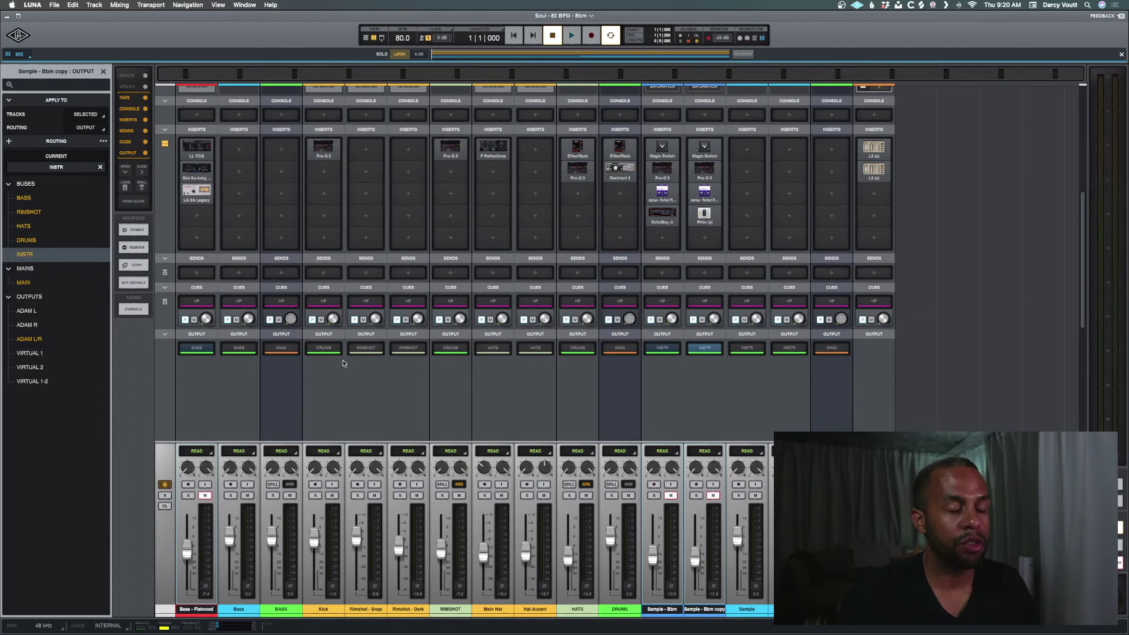
{"action": "scroll", "coordinate": [781, 280], "scroll_direction": "up", "scroll_amount": 3}
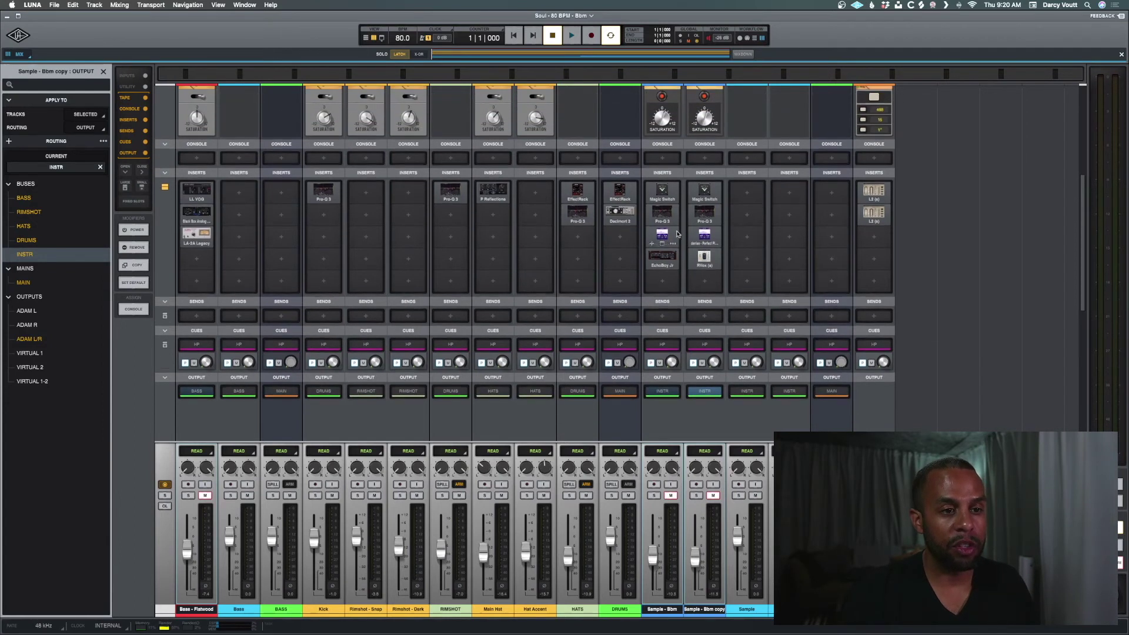
{"action": "right_click", "coordinate": [669, 256]}
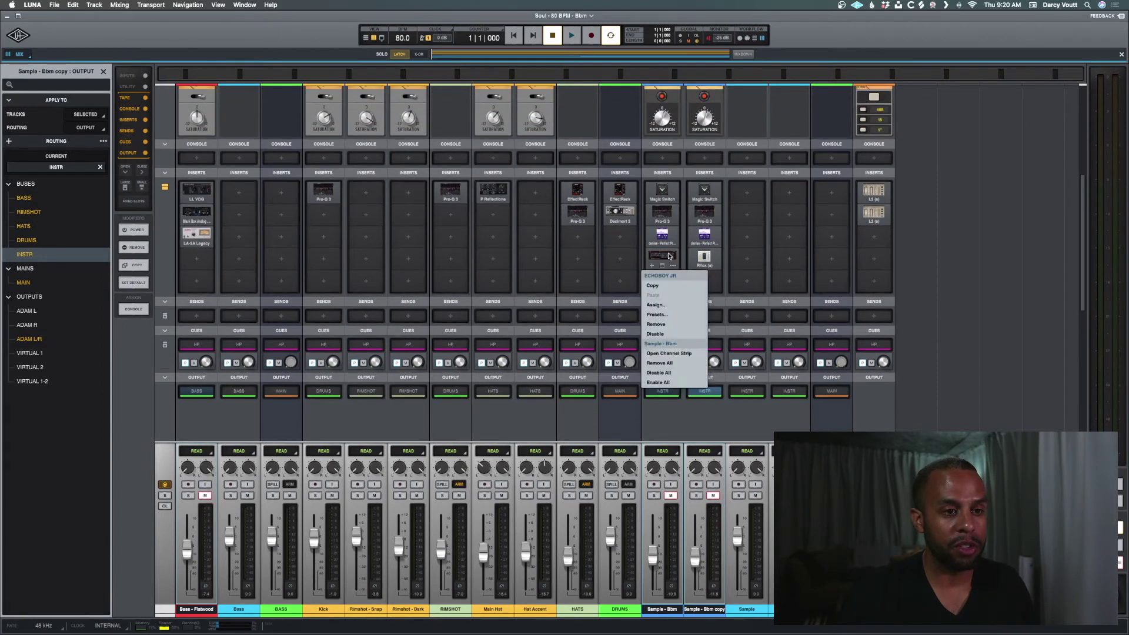
- Use Disable All from the EchoBoy Jr insert menu to switch off every insert on the originals
{"action": "left_click", "coordinate": [676, 373]}
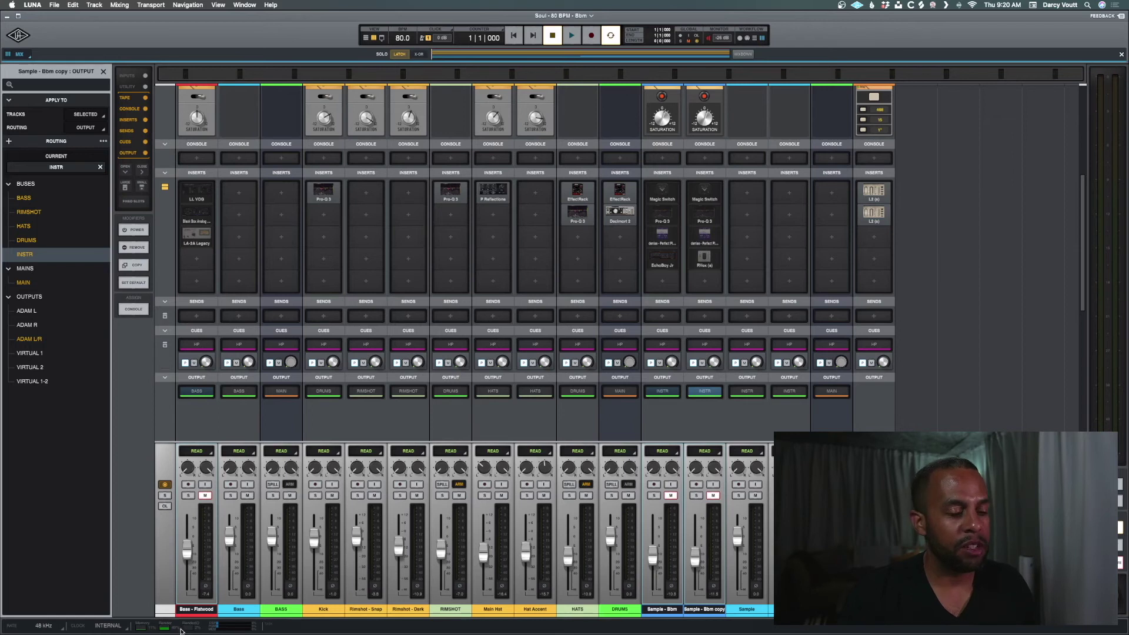
- Power off the Studer A800 tape inserts on the Sample tracks and disable Bass - Flatwood's Shape instrument
{"action": "scroll", "coordinate": [591, 297], "scroll_direction": "up", "scroll_amount": 5}
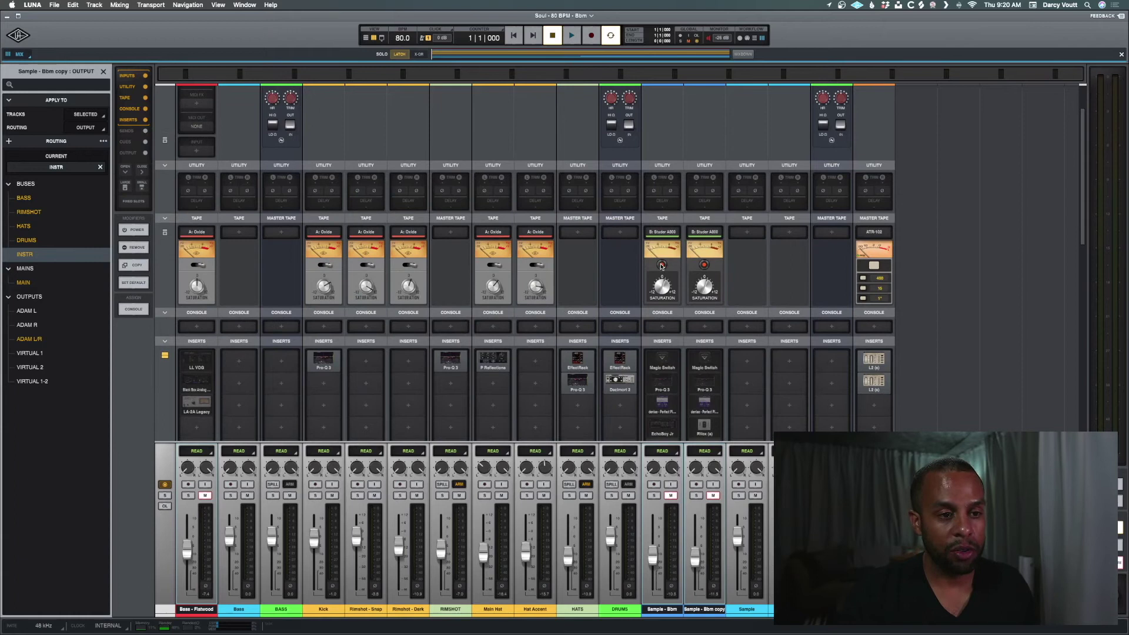
{"action": "left_click", "coordinate": [662, 266]}
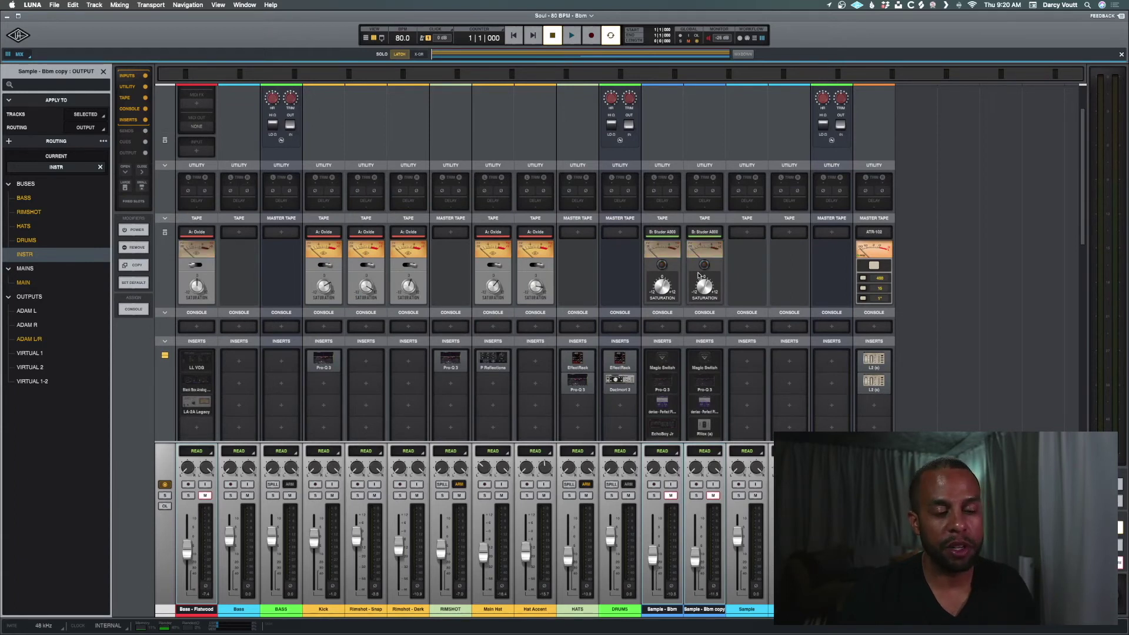
{"action": "scroll", "coordinate": [745, 374], "scroll_direction": "up", "scroll_amount": 3}
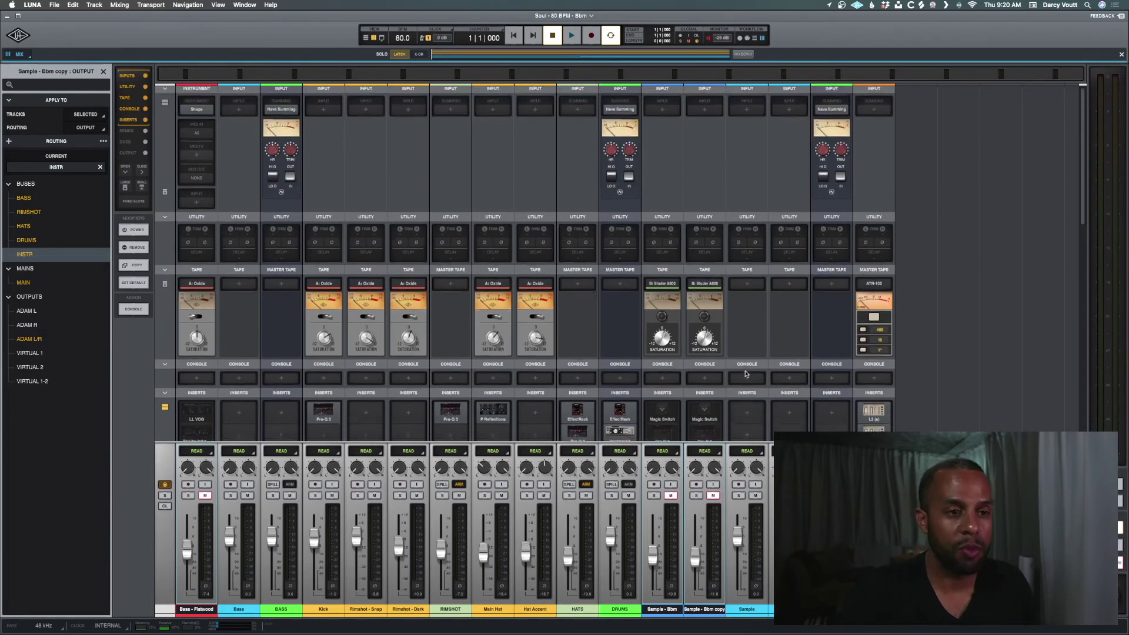
{"action": "mouse_move", "coordinate": [203, 114]}
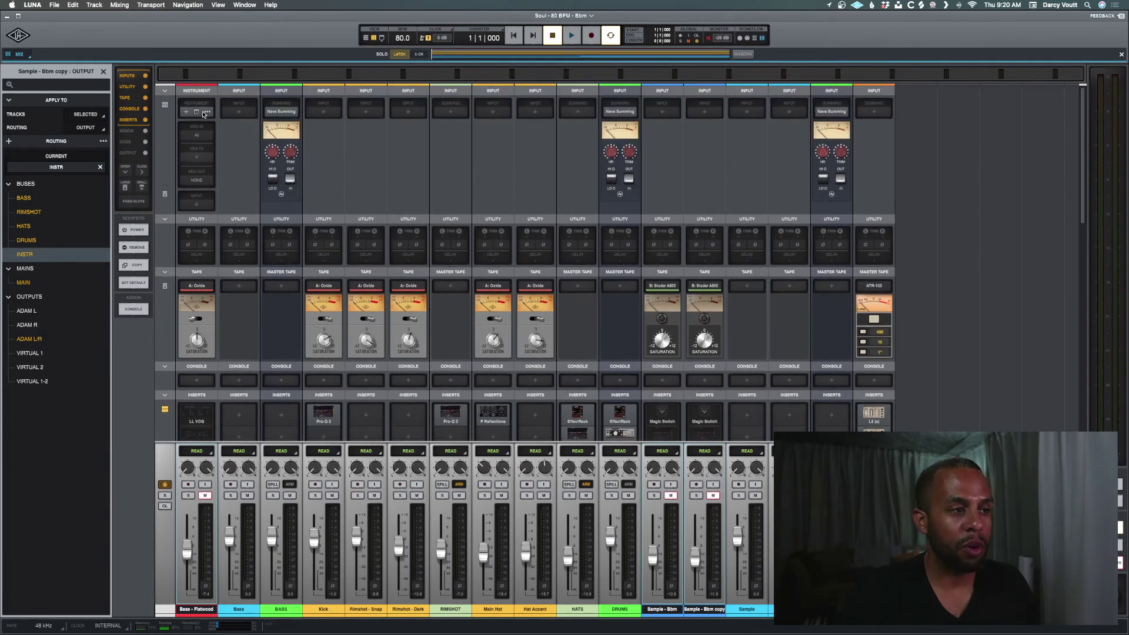
{"action": "left_click", "coordinate": [206, 111]}
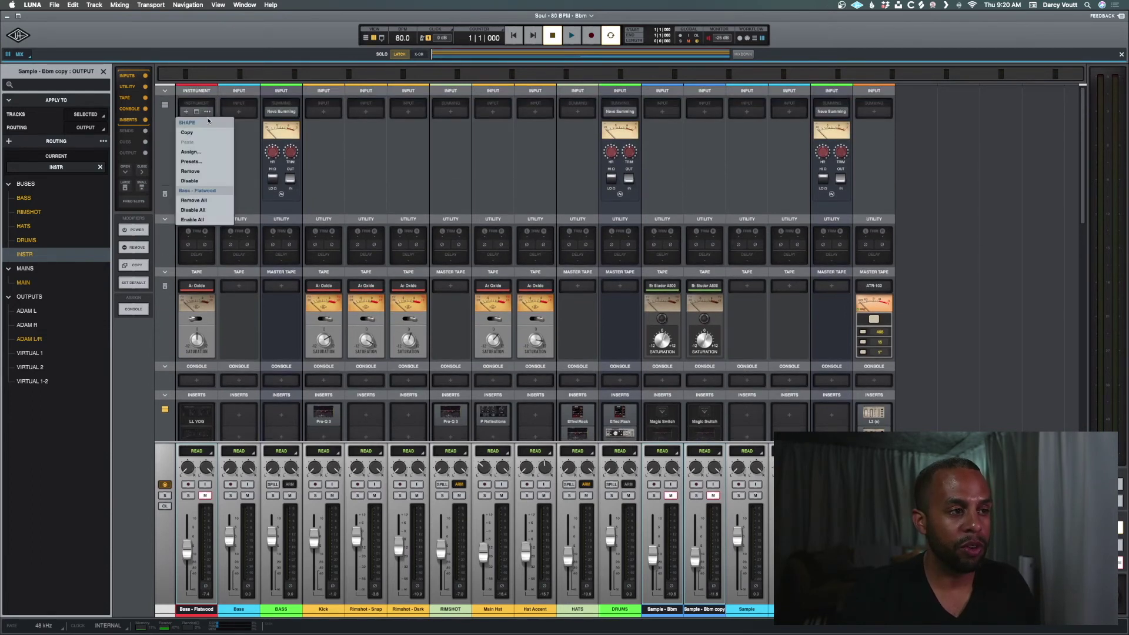
{"action": "left_click", "coordinate": [207, 185]}
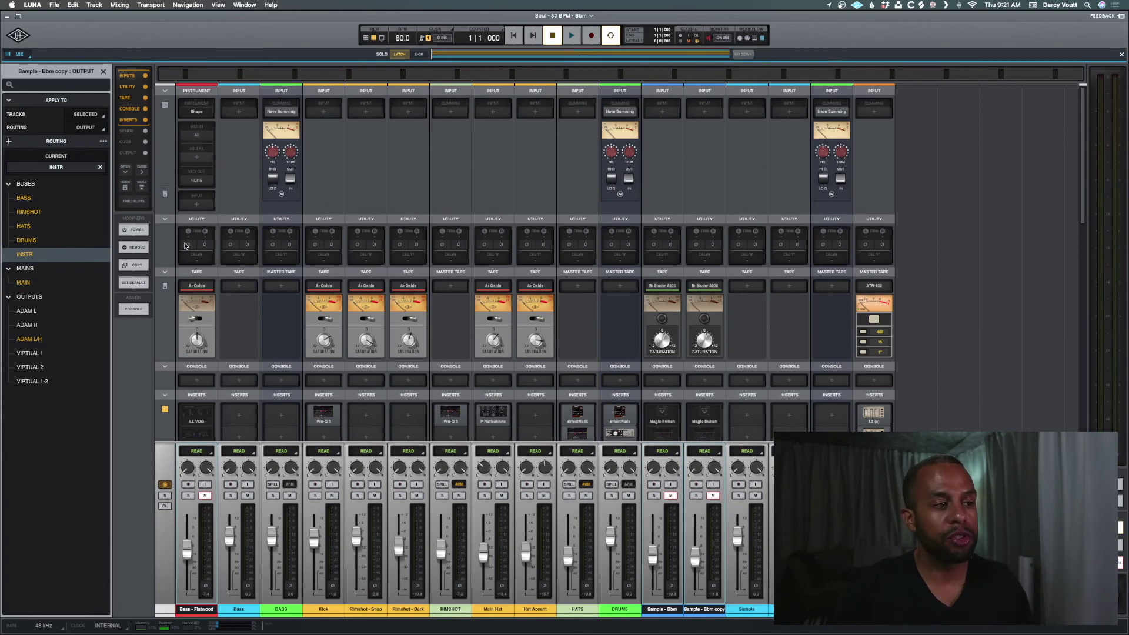
{"action": "key", "text": "Escape"}
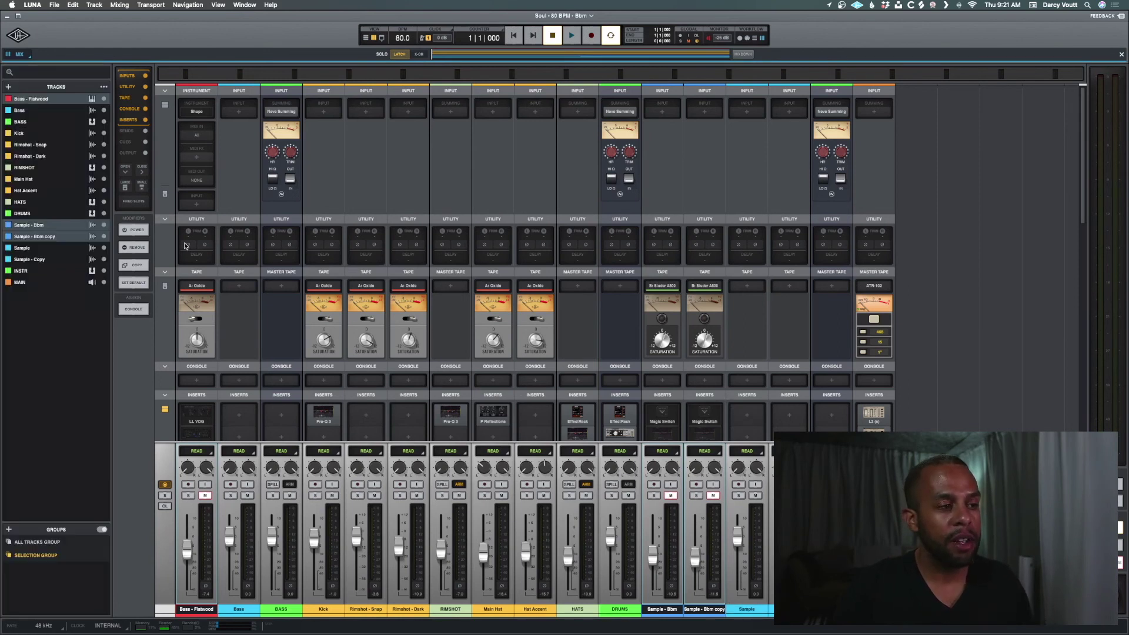
- Turn off the visibility dots for Sample - Bbm, Sample - Bbm copy and Bass - Flatwood
{"action": "left_click", "coordinate": [104, 225]}
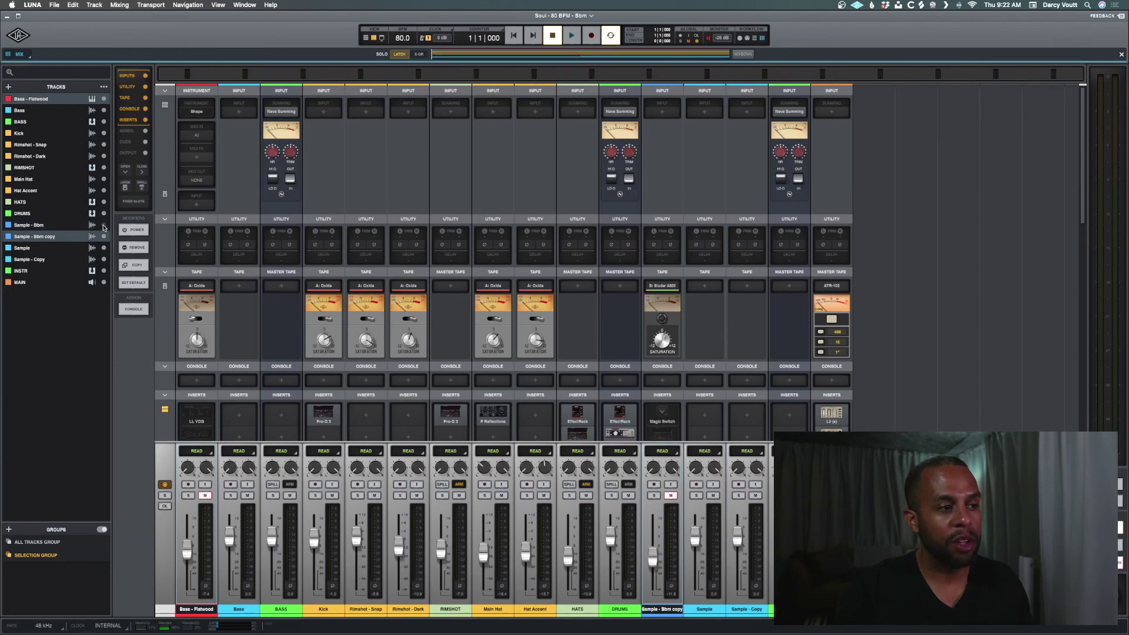
{"action": "left_click", "coordinate": [103, 236]}
{"action": "left_click", "coordinate": [104, 99]}
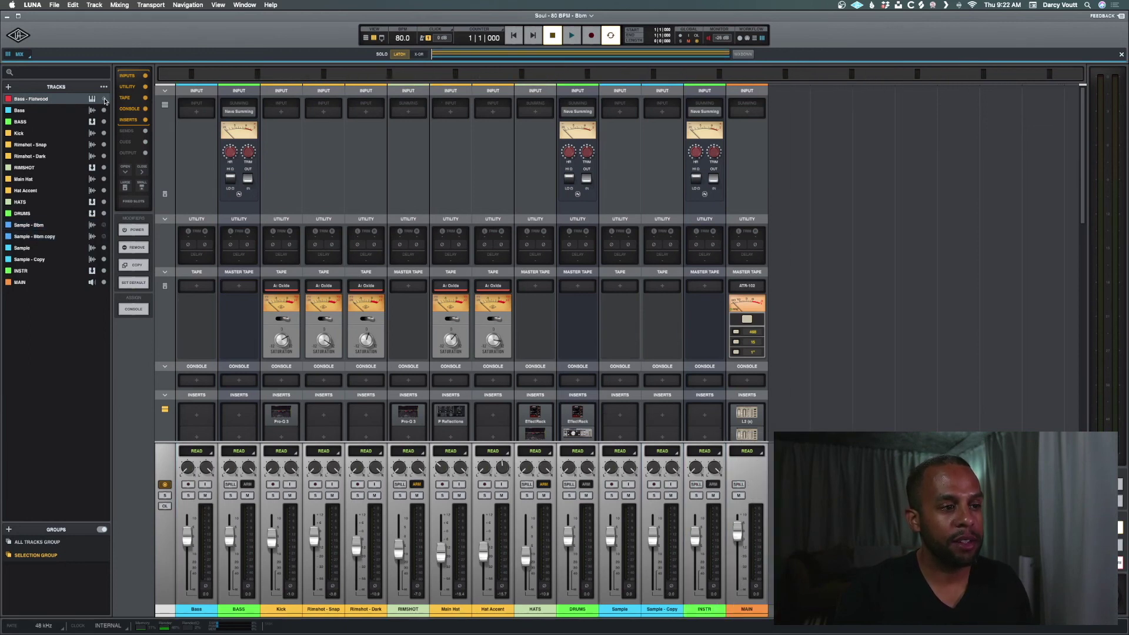